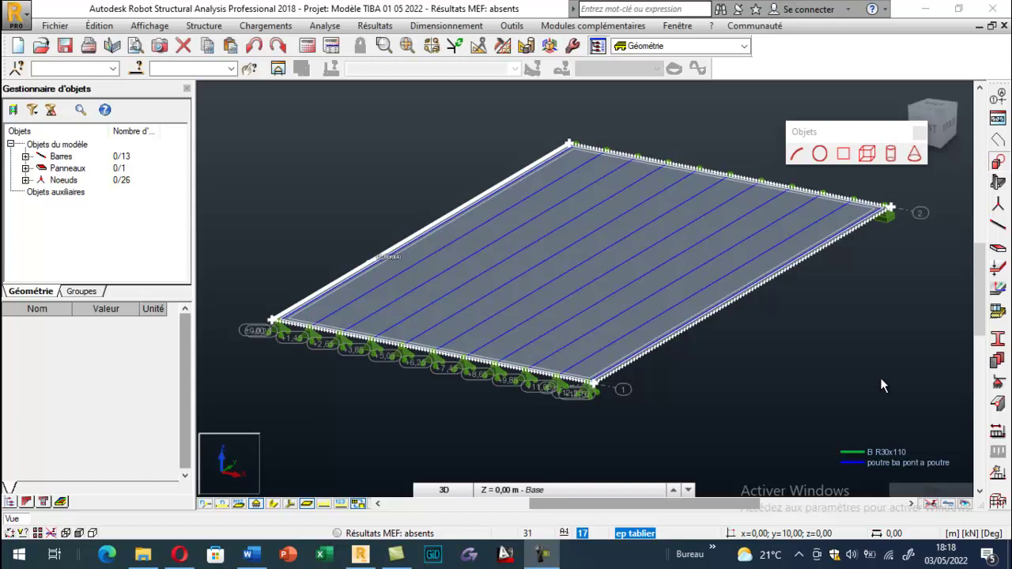
- Open the load case definitions and place their window clear of the bridge deck model
{"action": "key", "text": "Escape"}
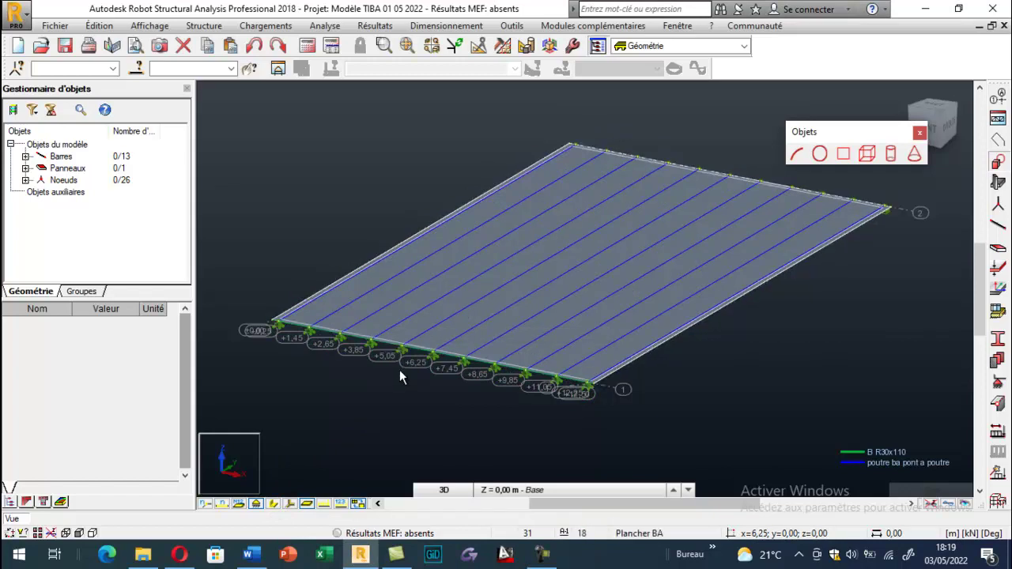
{"action": "left_click", "coordinate": [996, 434]}
{"action": "left_click_drag", "start_coordinate": [644, 93], "coordinate": [138, 55]}
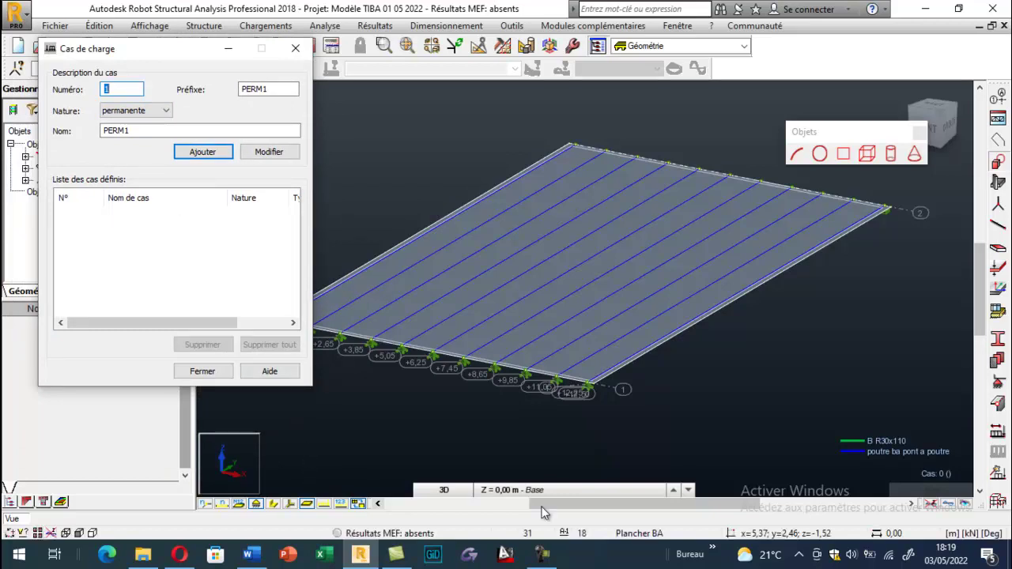
{"action": "left_click", "coordinate": [543, 554]}
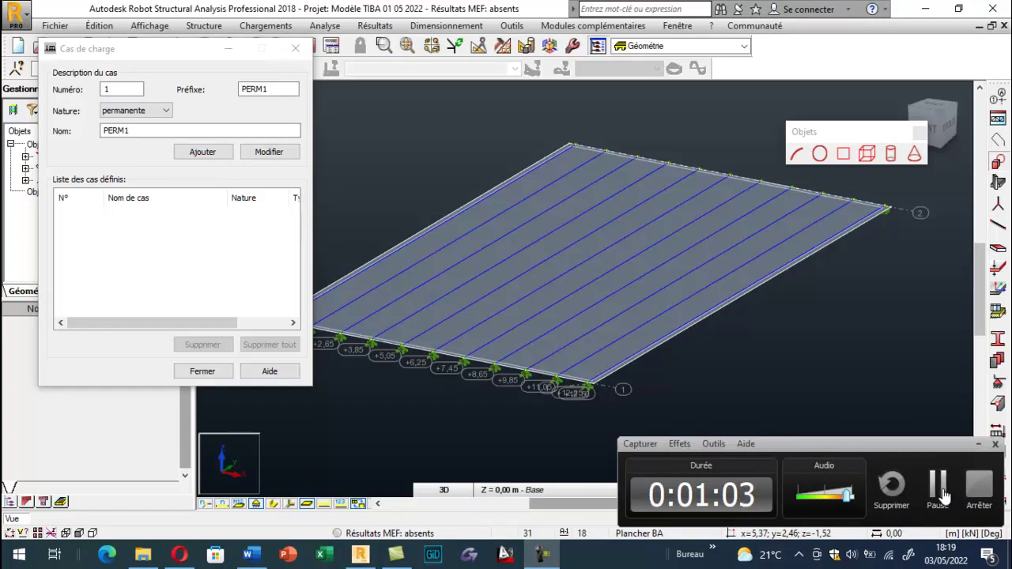
{"action": "left_click", "coordinate": [938, 491]}
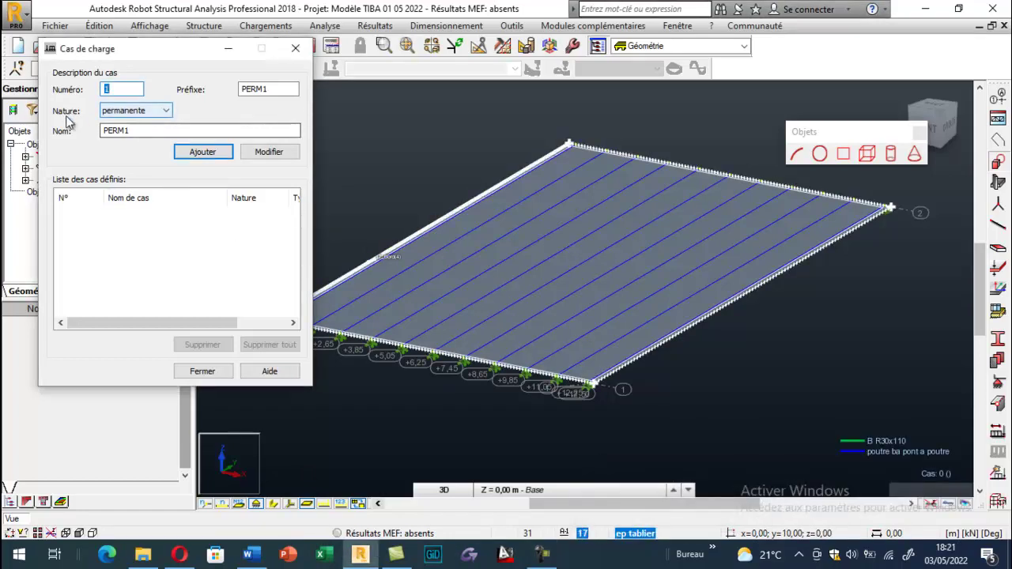
- Add permanent load case 1 with the name "poids propre de la structe"
{"action": "key", "text": "Tab"}
{"action": "key", "text": "Tab"}
{"action": "type", "text": "w"}
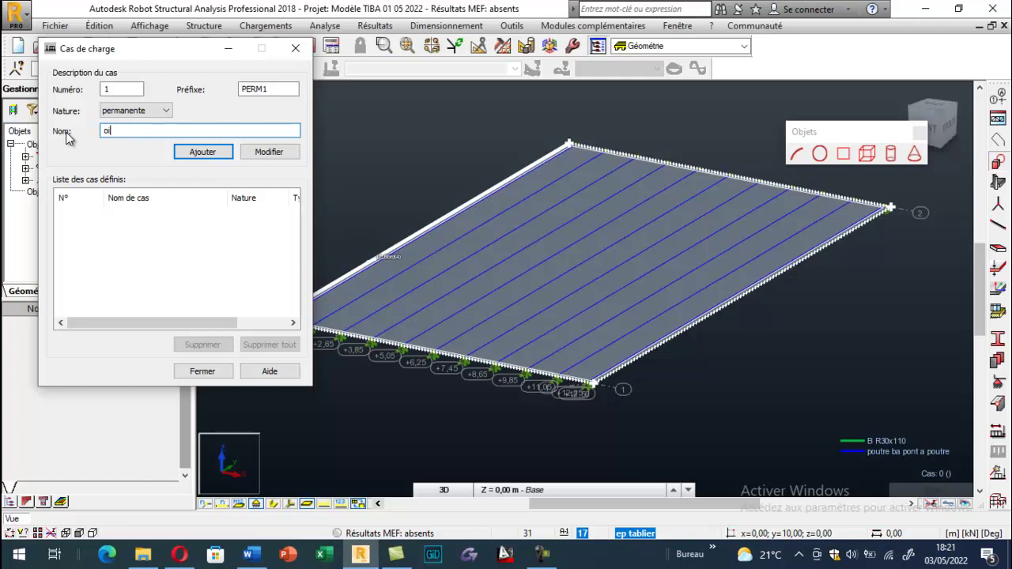
{"action": "key", "text": "BackSpace"}
{"action": "type", "text": "poids or"}
{"action": "key", "text": "BackSpace"}
{"action": "key", "text": "BackSpace"}
{"action": "type", "text": "propre dz"}
{"action": "key", "text": "BackSpace"}
{"action": "type", "text": "e "}
{"action": "type", "text": "la"}
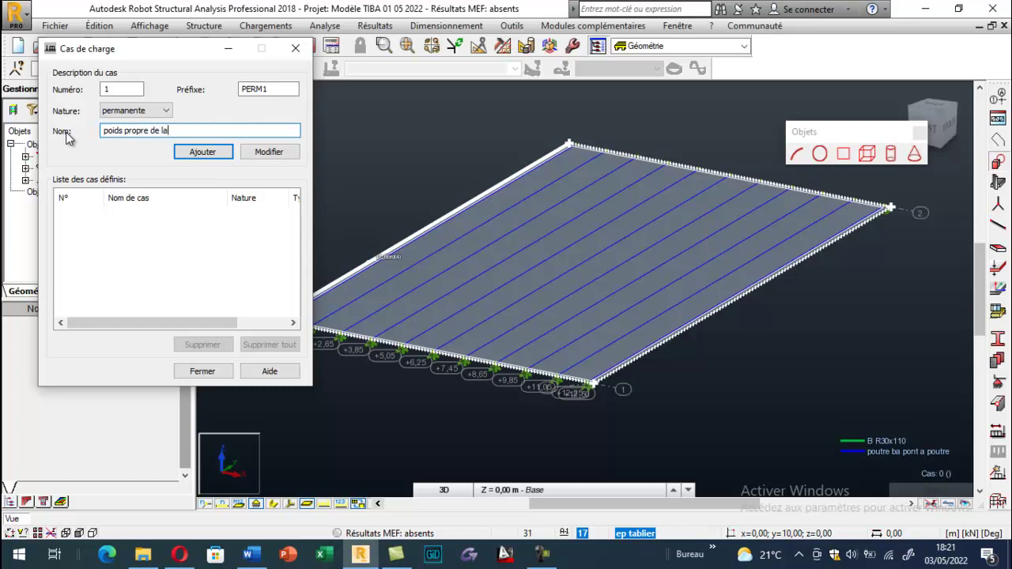
{"action": "type", "text": " structe"}
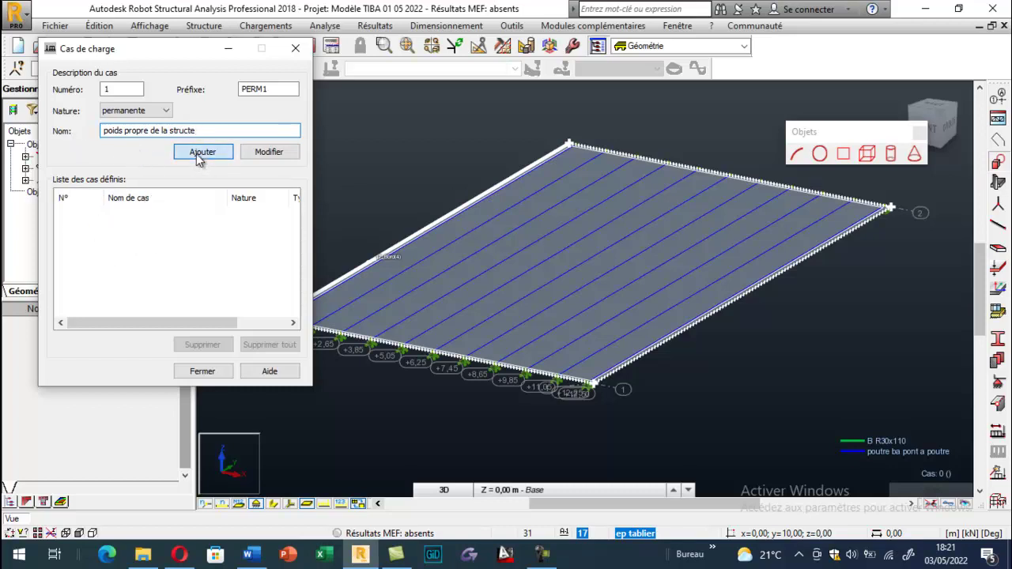
{"action": "key", "text": "Return"}
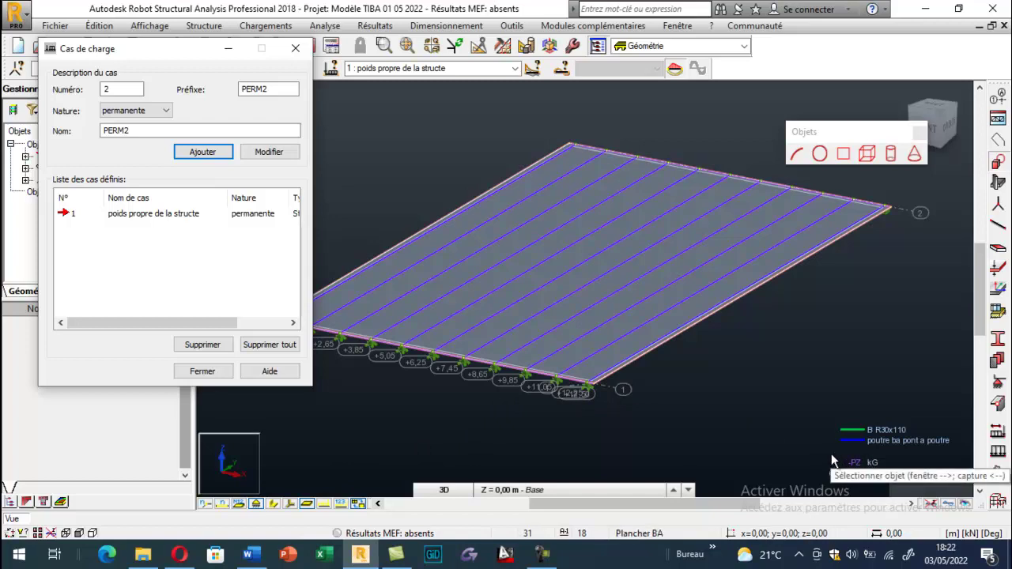
- Open the load definitions for case 1 and choose the -PZ self-weight on the entire structure
{"action": "left_click", "coordinate": [999, 452]}
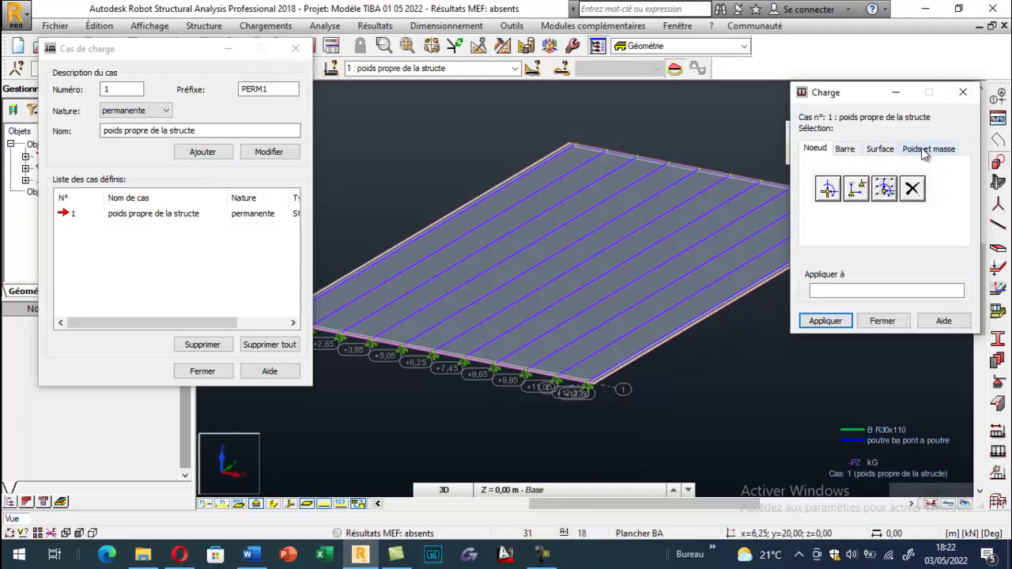
{"action": "left_click", "coordinate": [929, 148]}
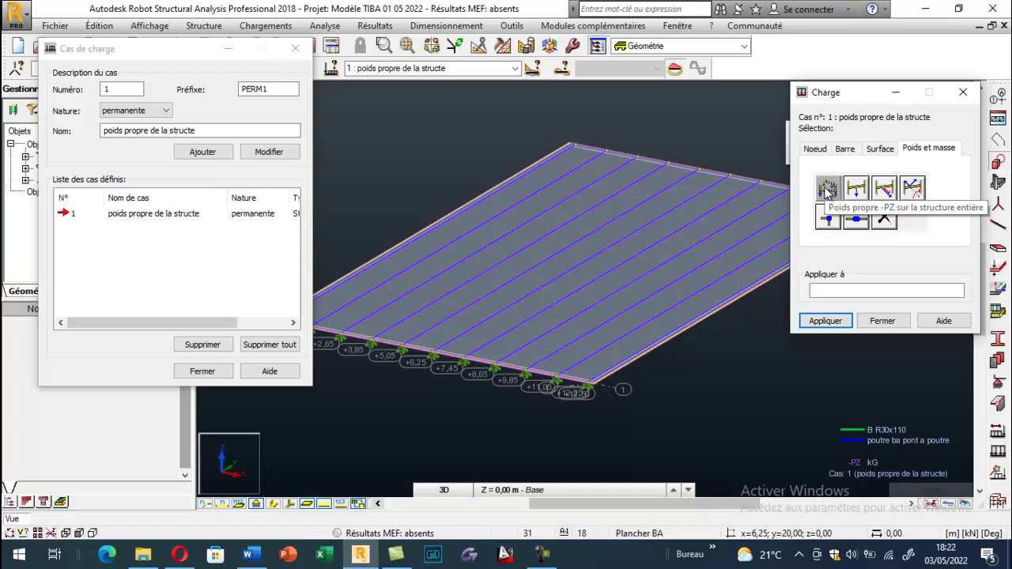
{"action": "left_click", "coordinate": [827, 190]}
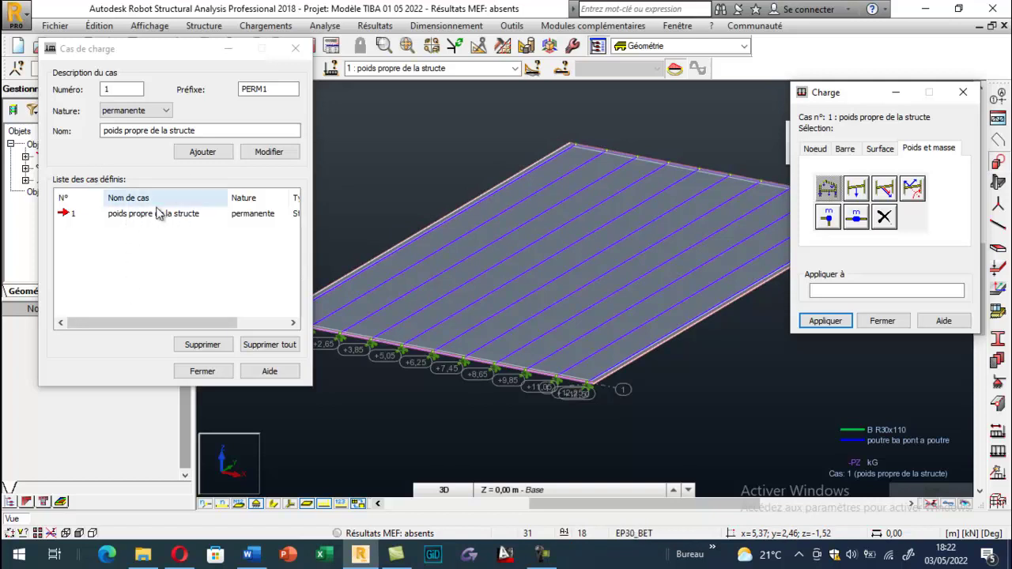
- Delete and re-add the permanent case "poids propre de la structe", then assign it -PZ self-weight on the entire structure
{"action": "left_click", "coordinate": [203, 345]}
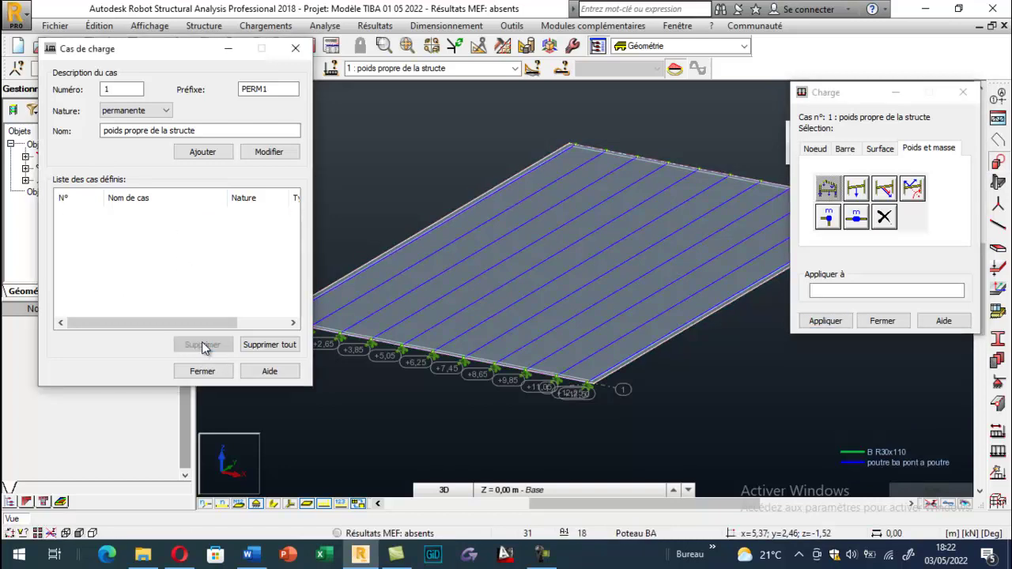
{"action": "left_click", "coordinate": [193, 157]}
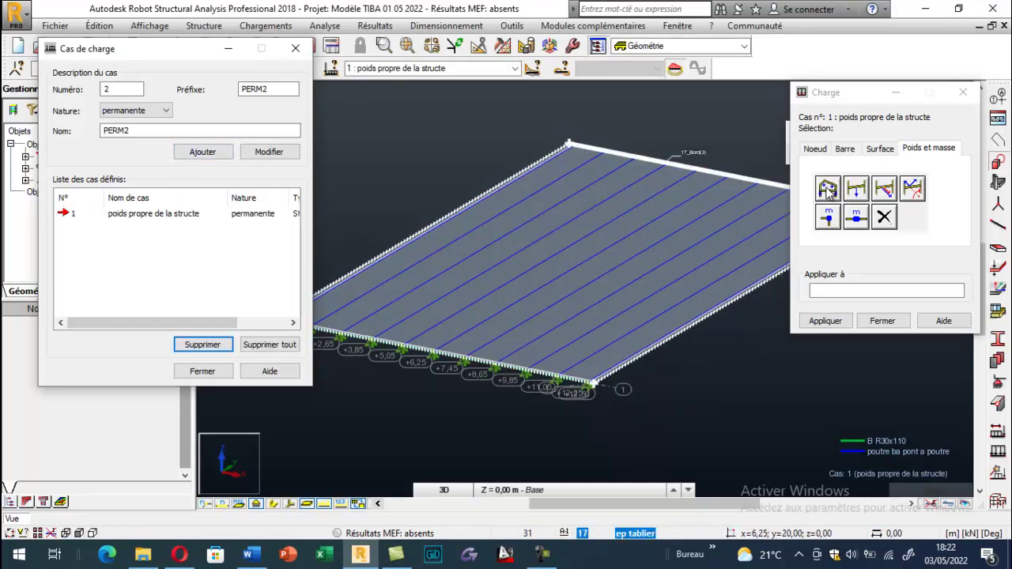
{"action": "left_click", "coordinate": [828, 190]}
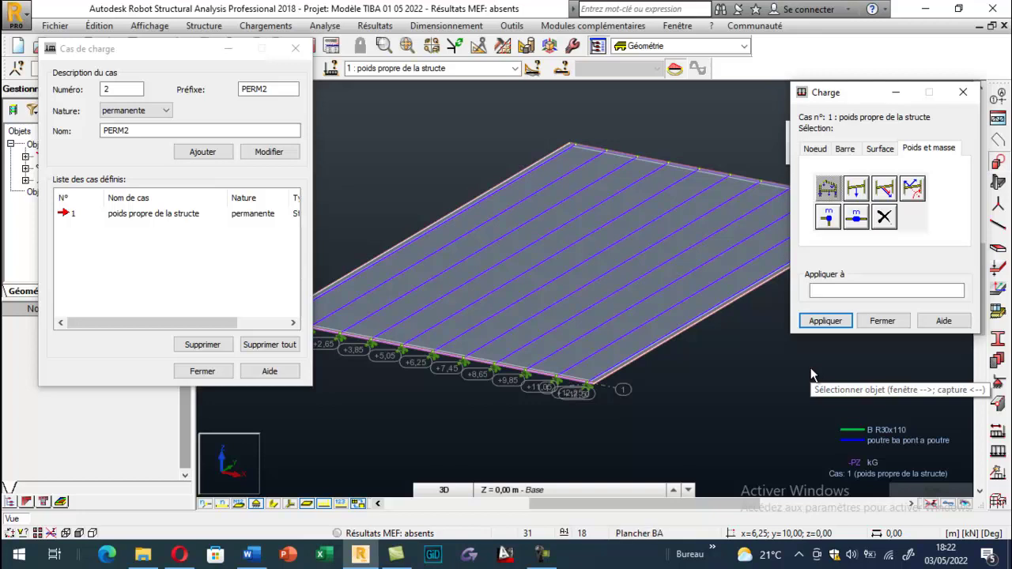
- Add permanent load case 2 with the name "la couche d'etanchéité"
{"action": "double_click", "coordinate": [133, 131]}
{"action": "type", "text": "l"}
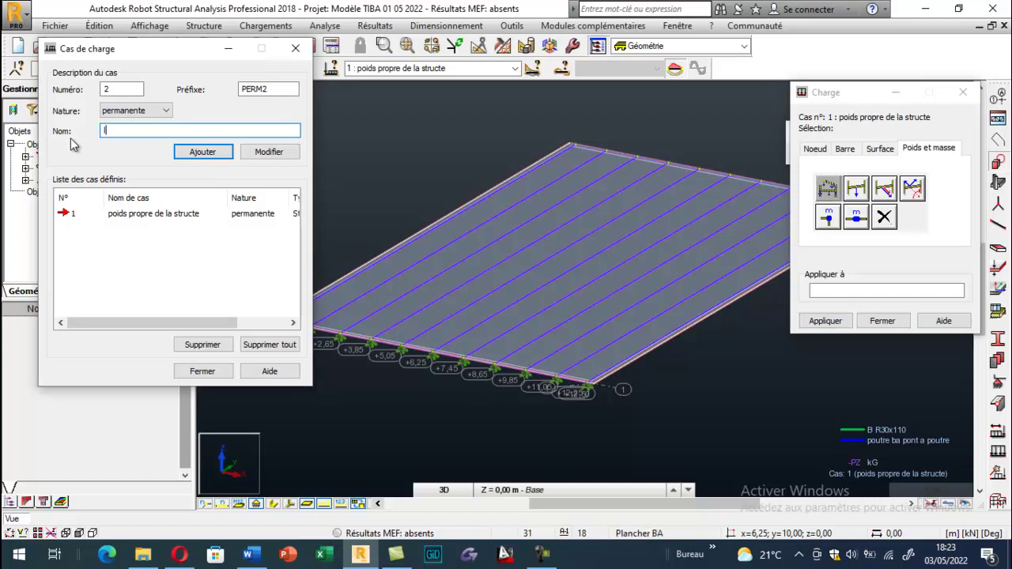
{"action": "type", "text": "a couche d'etan"}
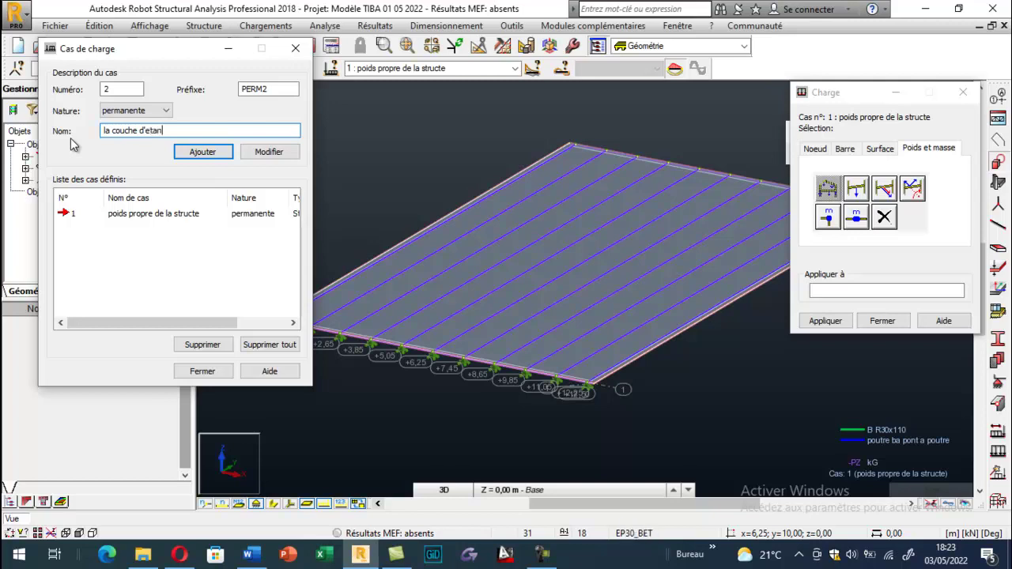
{"action": "type", "text": "chéité"}
{"action": "left_click", "coordinate": [192, 153]}
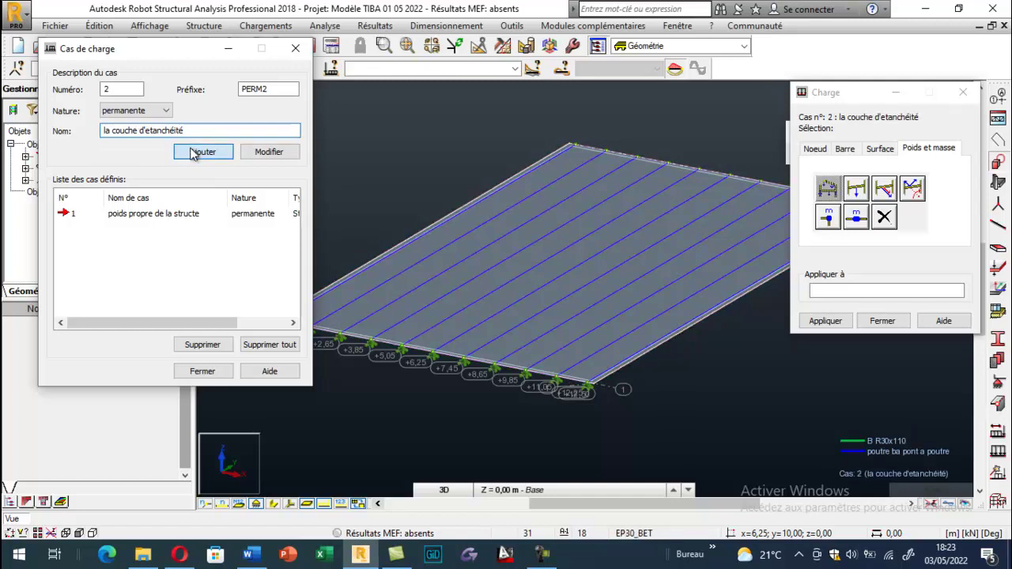
- Open the uniform surface load definition for case 2 at its Z pressure value
{"action": "left_click", "coordinate": [876, 150]}
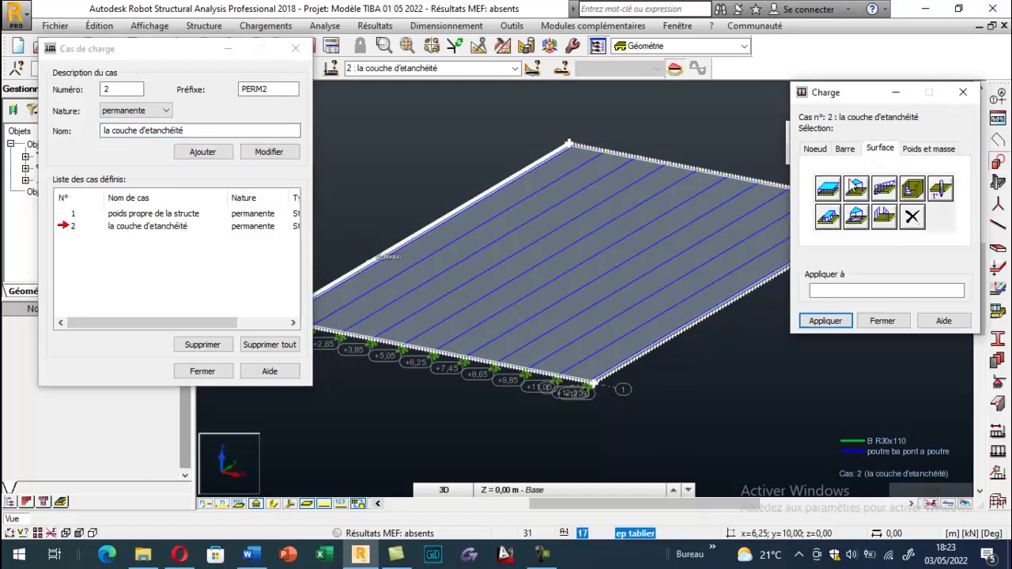
{"action": "left_click", "coordinate": [829, 189]}
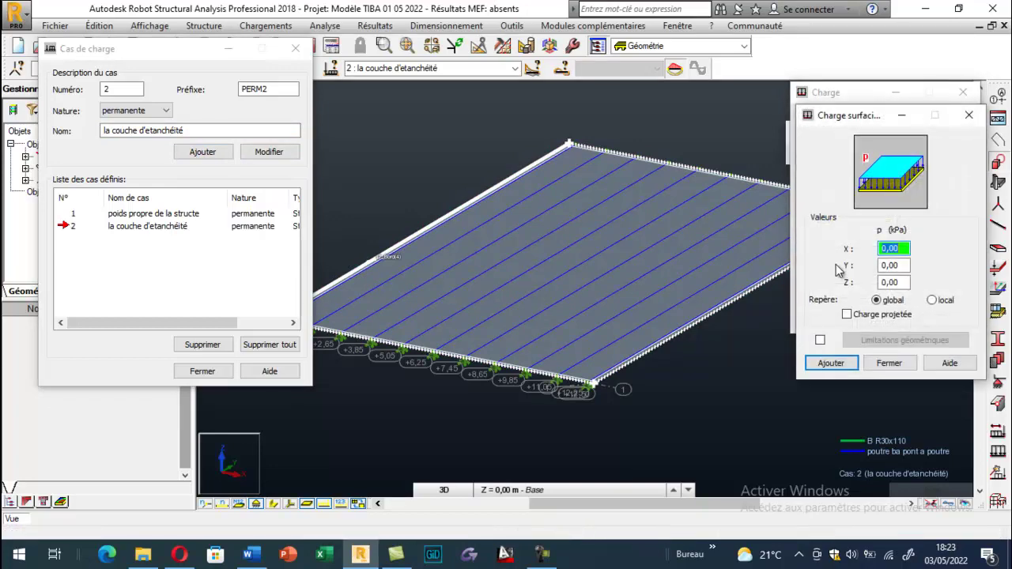
{"action": "left_click", "coordinate": [900, 283]}
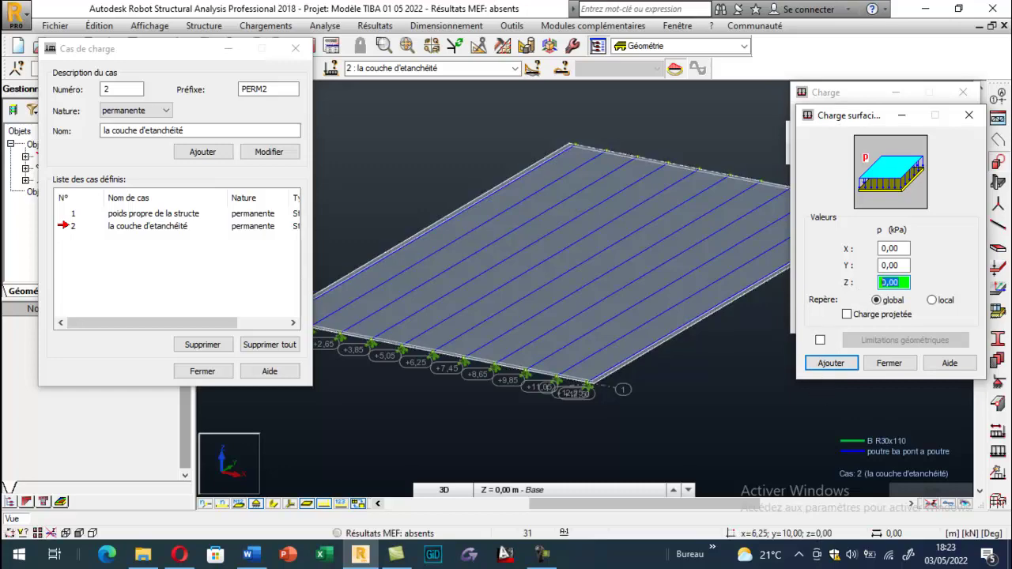
- Switch to the Calculator, compute 21 × 0,027 for the waterproofing load, and close it
{"action": "left_click", "coordinate": [32, 559]}
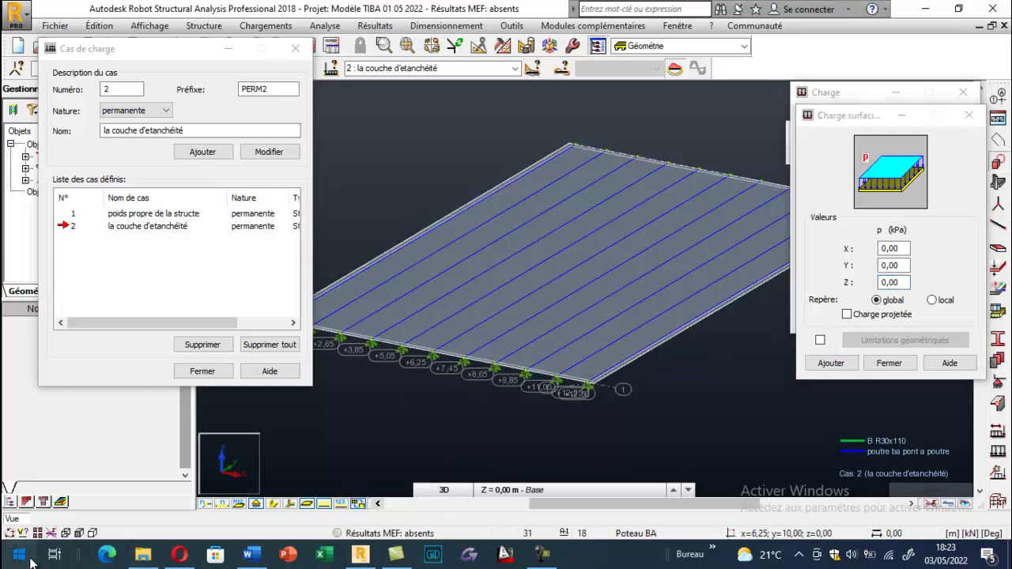
{"action": "type", "text": "cal"}
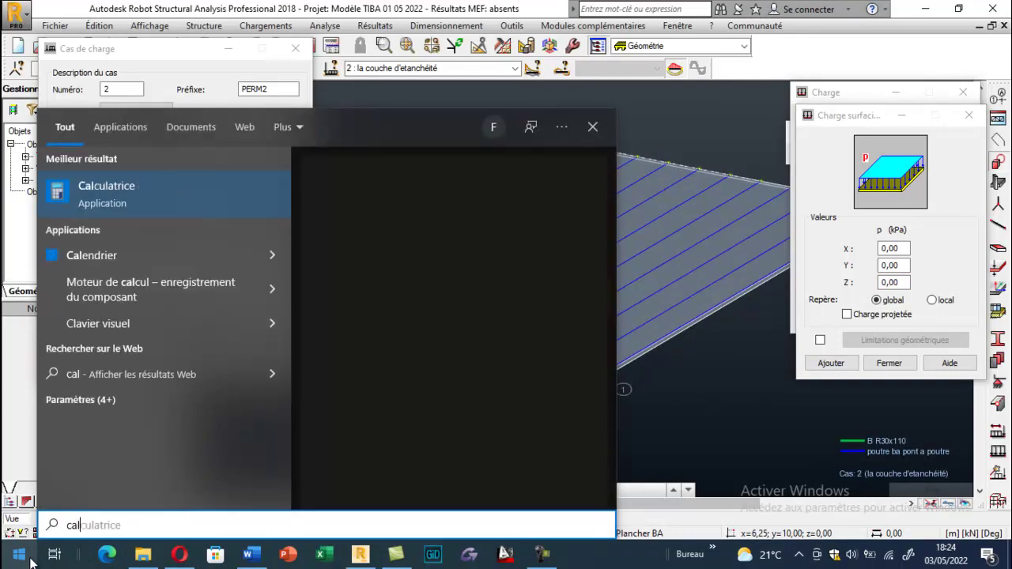
{"action": "left_click", "coordinate": [105, 188]}
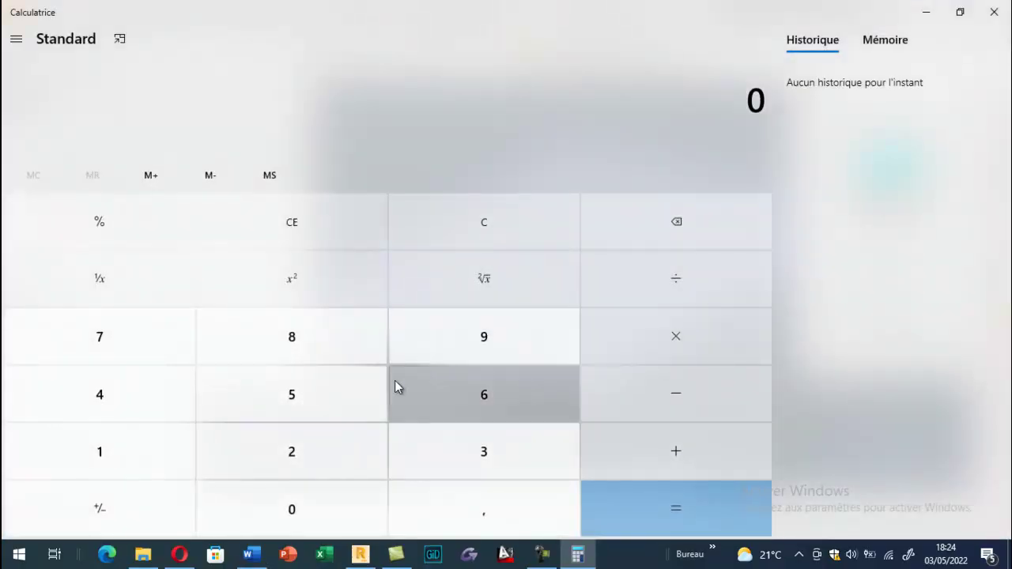
{"action": "left_click", "coordinate": [293, 446]}
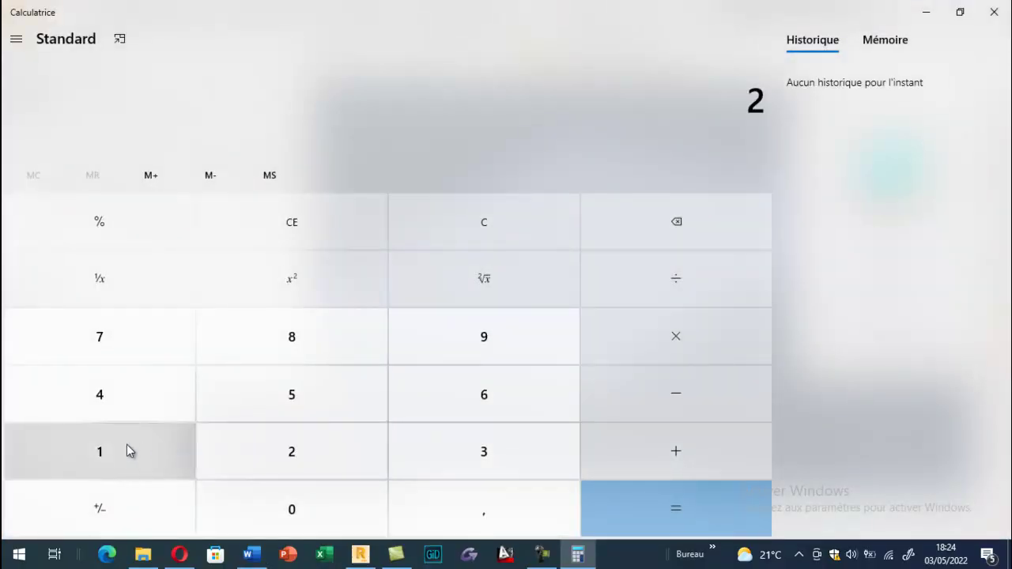
{"action": "left_click", "coordinate": [126, 444]}
{"action": "left_click", "coordinate": [644, 334]}
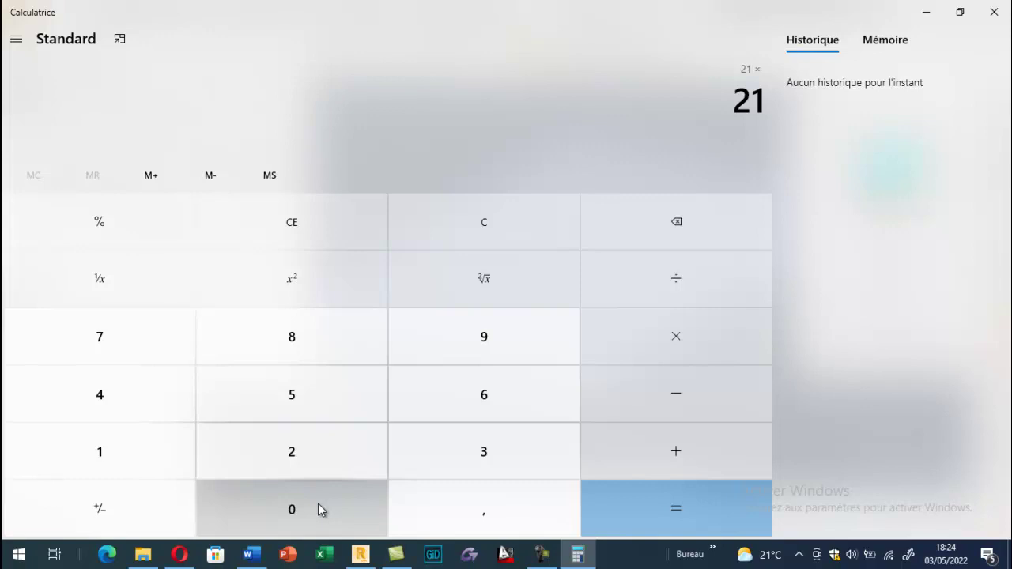
{"action": "left_click", "coordinate": [429, 503]}
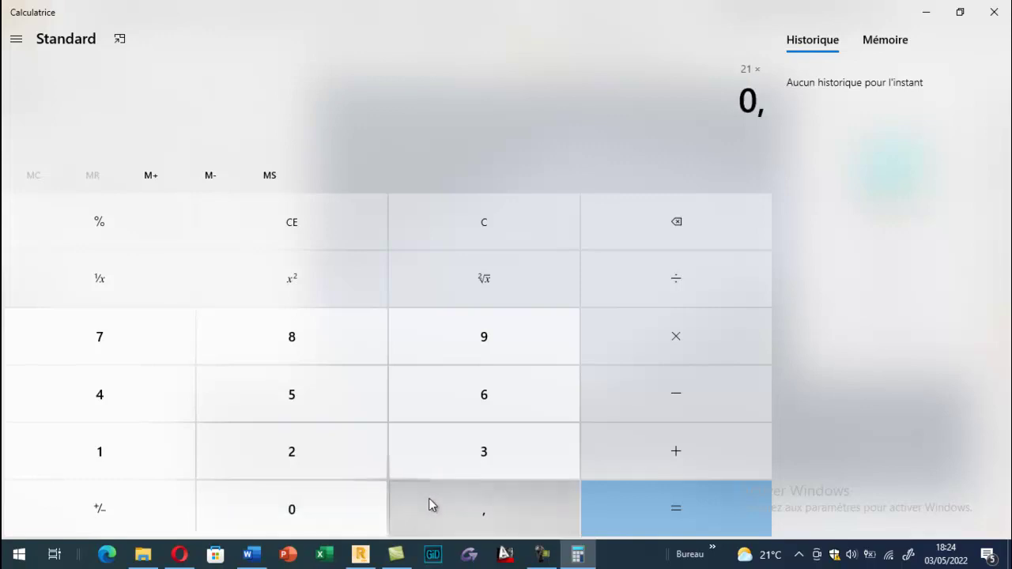
{"action": "left_click", "coordinate": [332, 498]}
{"action": "left_click", "coordinate": [271, 459]}
{"action": "left_click", "coordinate": [117, 324]}
{"action": "left_click", "coordinate": [641, 494]}
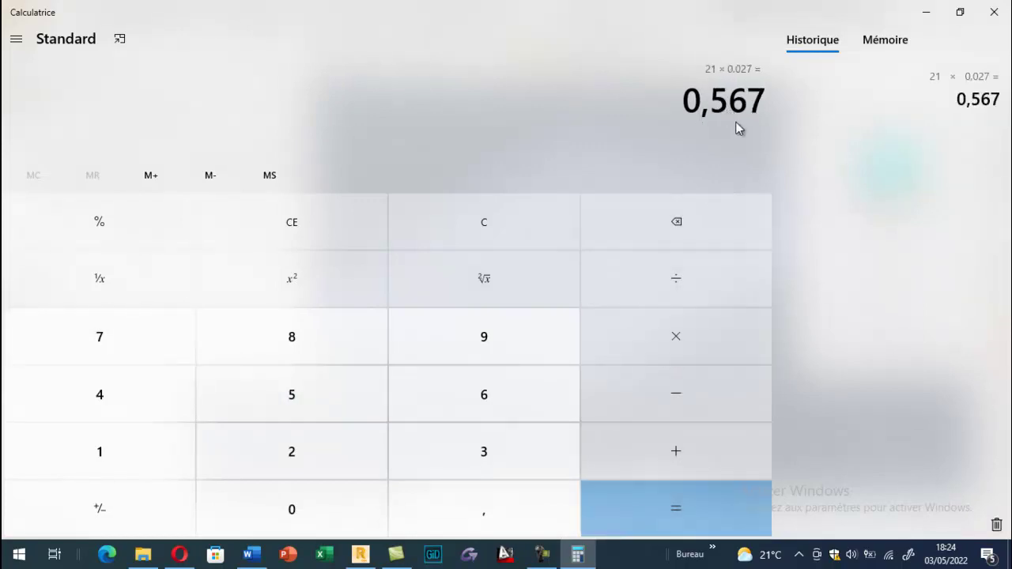
{"action": "left_click", "coordinate": [991, 13]}
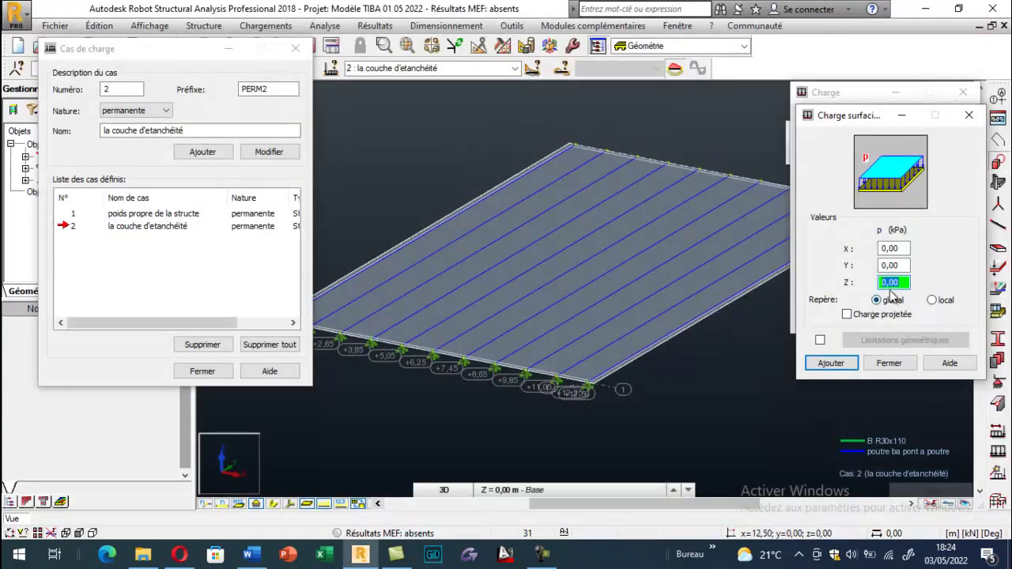
- Apply a uniform surface load with Z of -0,57 kPa to the deck panel in case 2, and close the load windows
{"action": "type", "text": "-"}
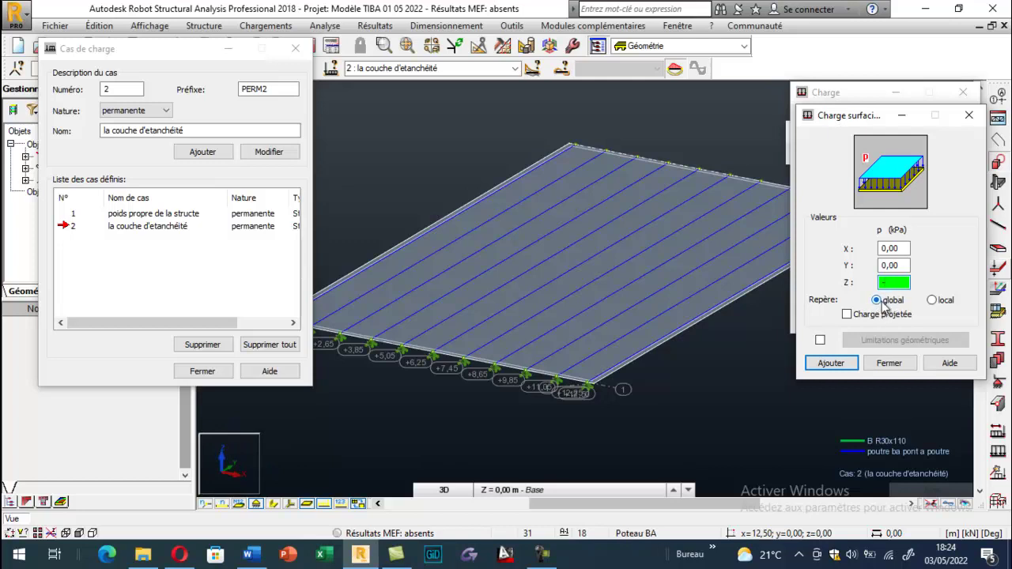
{"action": "type", "text": "0,57"}
{"action": "left_click", "coordinate": [832, 363]}
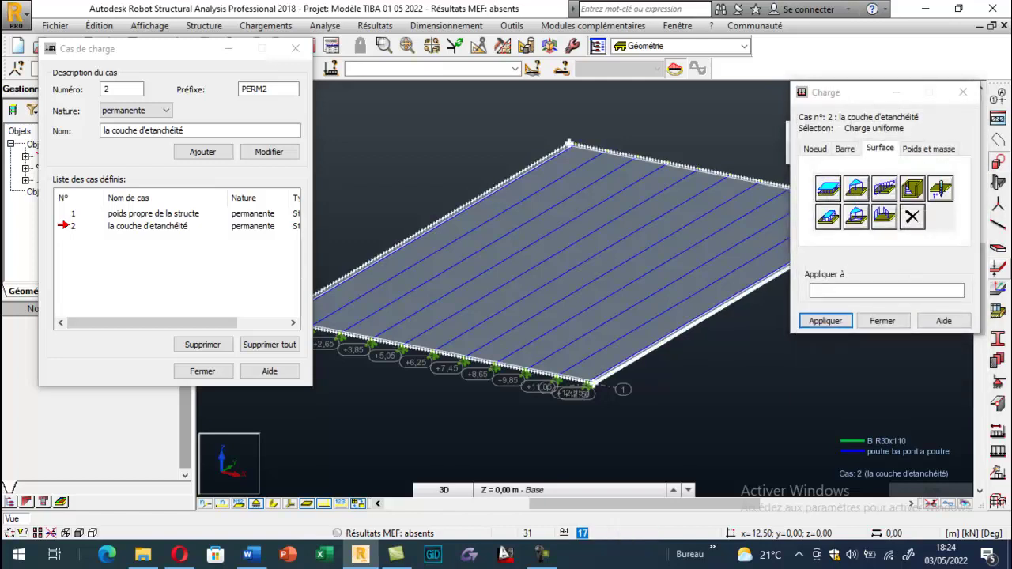
{"action": "left_click", "coordinate": [825, 321]}
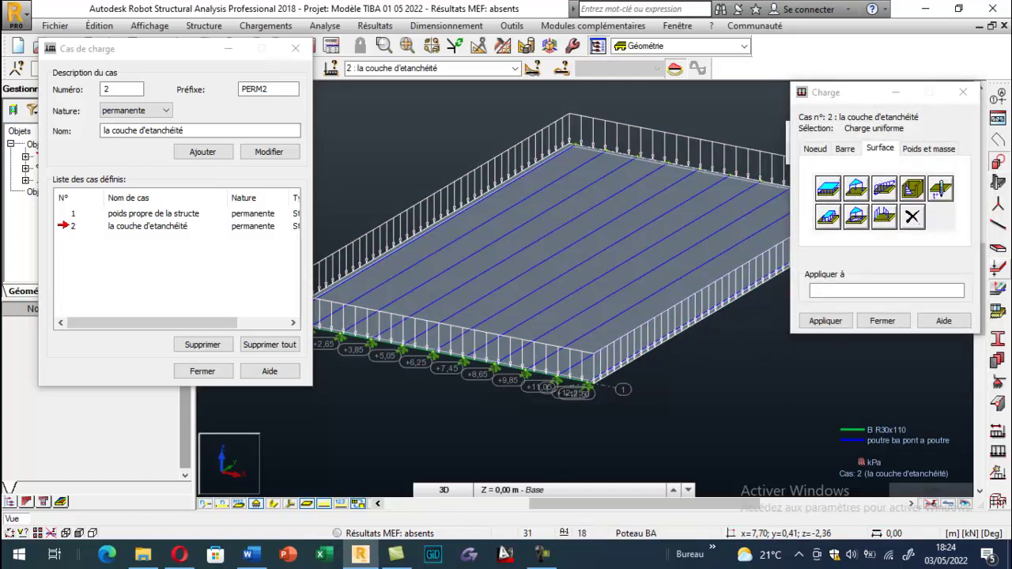
{"action": "left_click", "coordinate": [883, 321]}
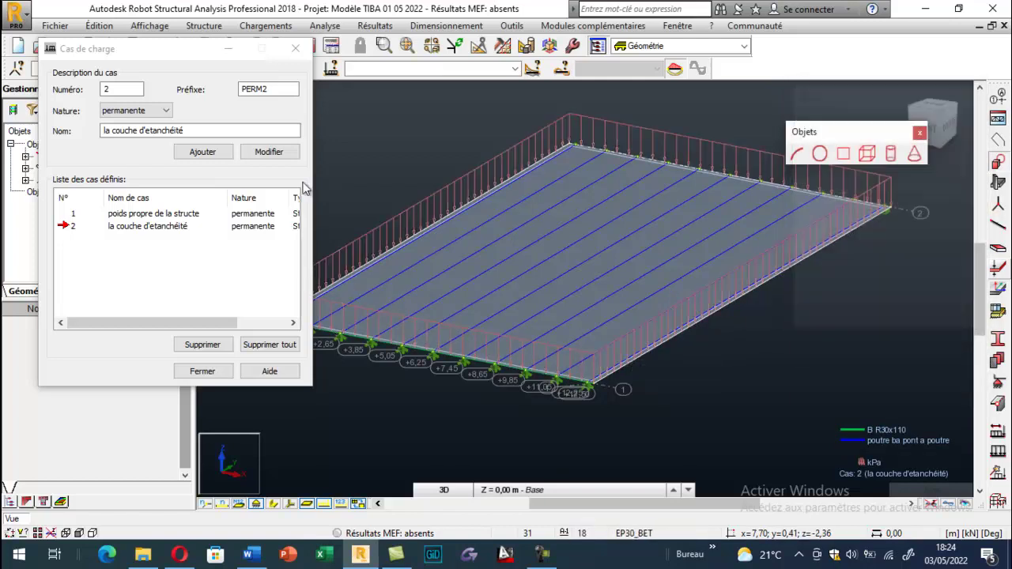
{"action": "left_click", "coordinate": [203, 371]}
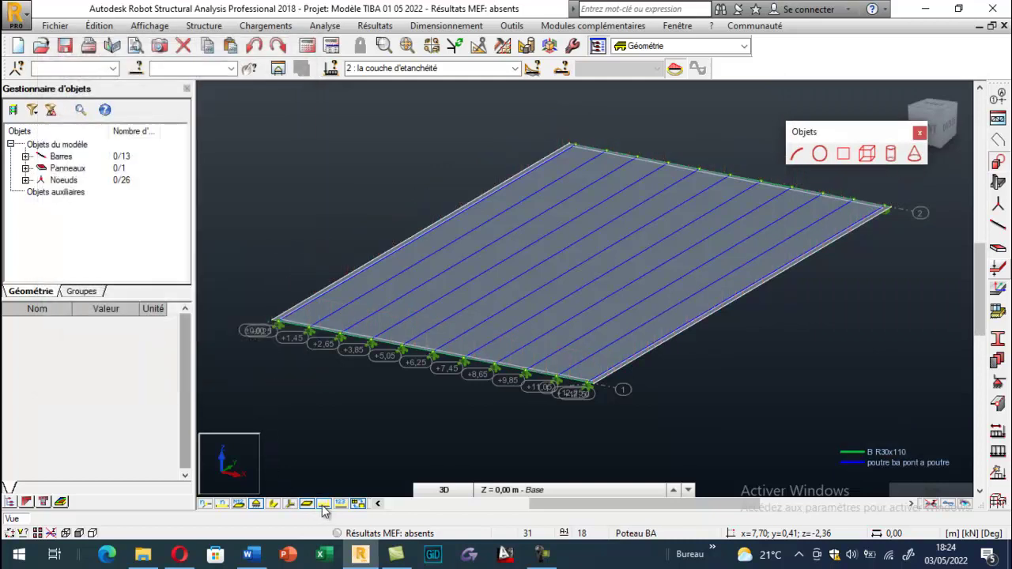